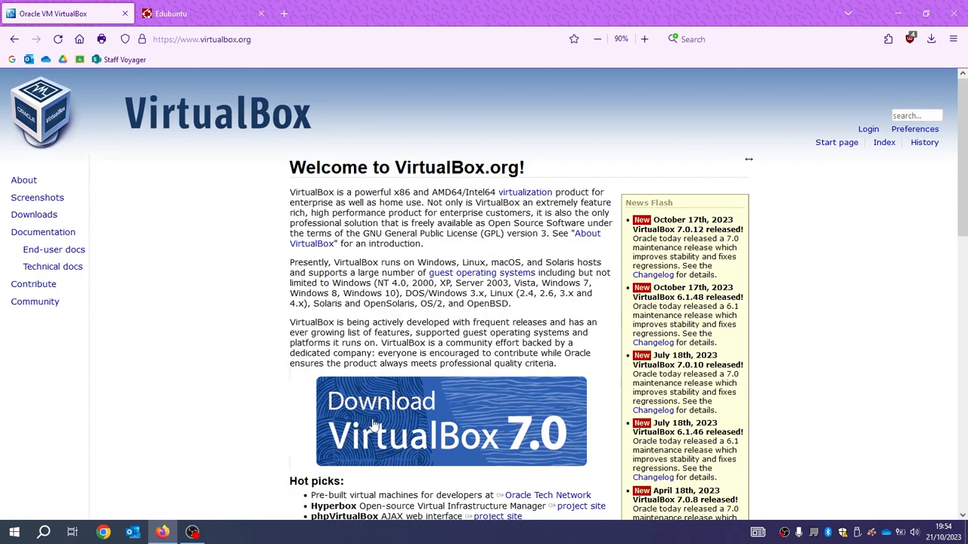
# View the VirtualBox downloads page and the Edubuntu 23.10 ISO download without saving the file, and close the browser
pyautogui.click(375, 418)
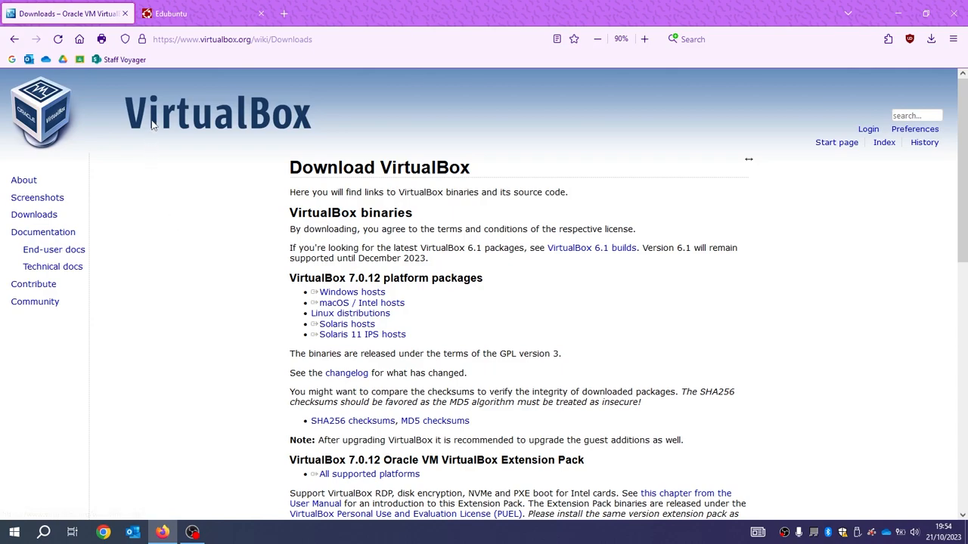
pyautogui.click(184, 15)
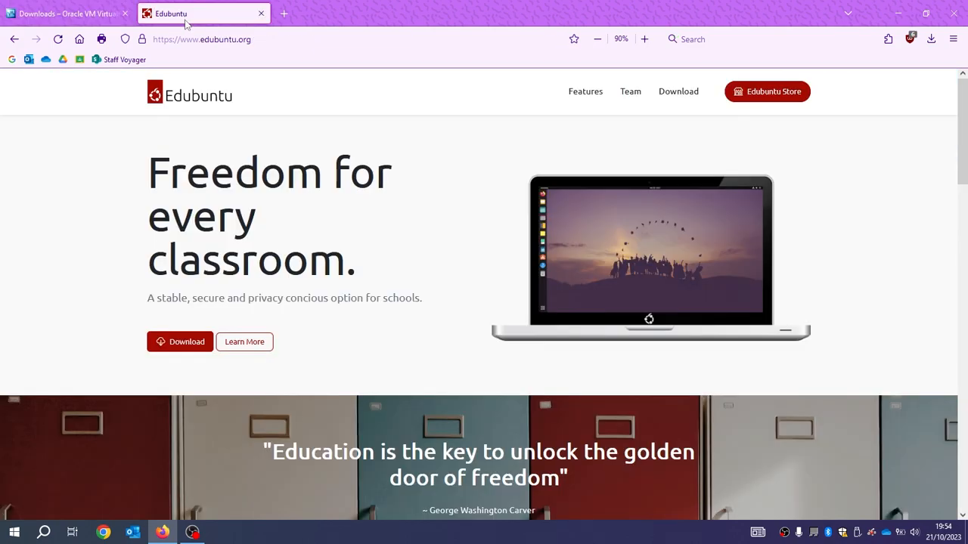
pyautogui.click(185, 348)
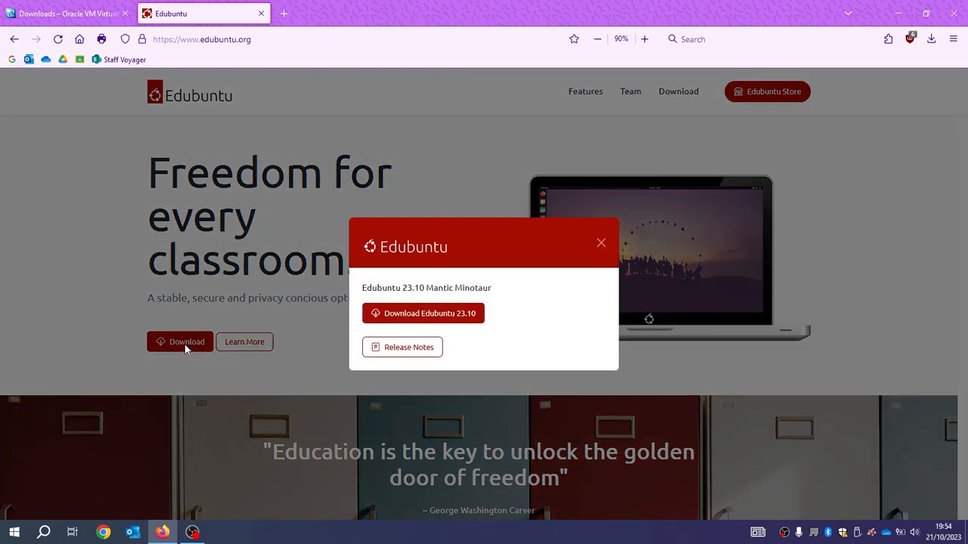
pyautogui.click(435, 306)
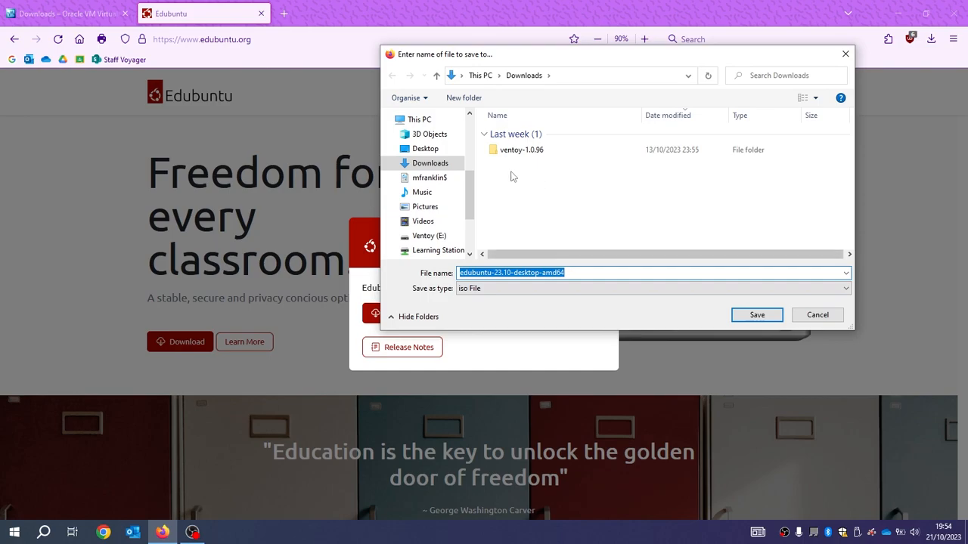
pyautogui.click(820, 319)
pyautogui.click(601, 242)
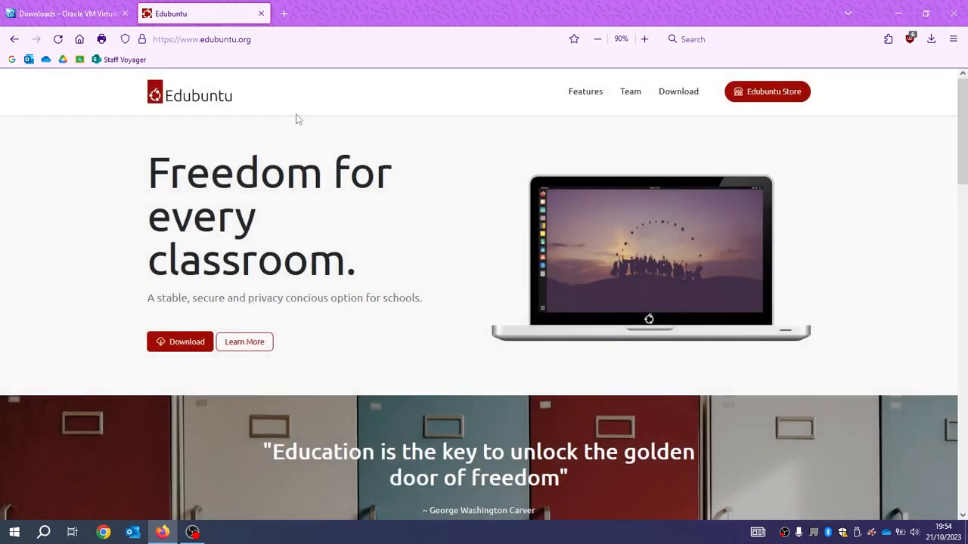
pyautogui.click(954, 13)
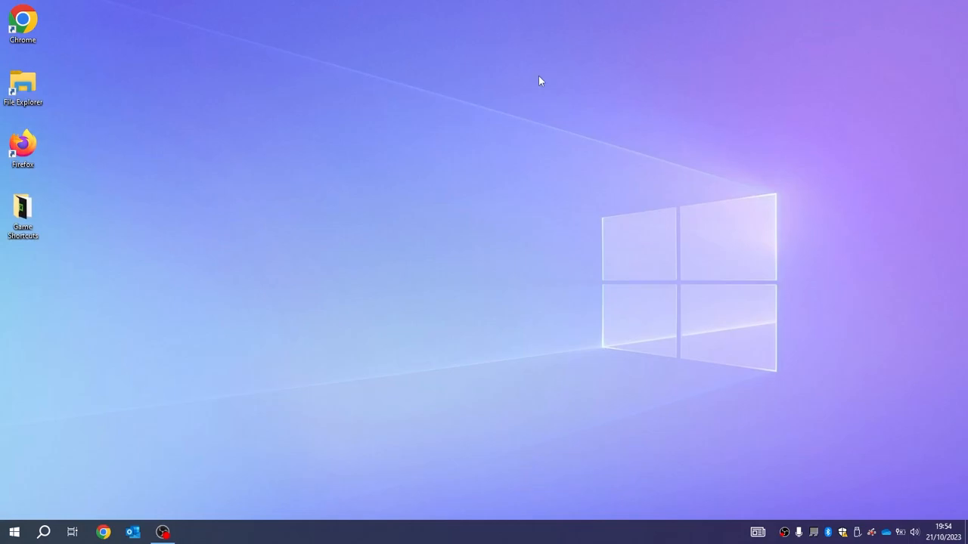
# Launch Oracle VM VirtualBox
pyautogui.click(44, 532)
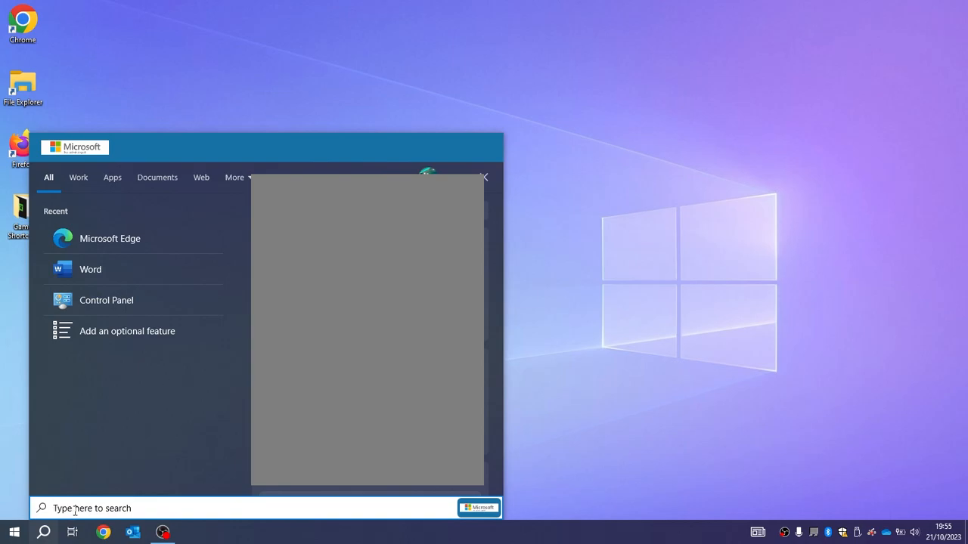
pyautogui.write('virtualbox')
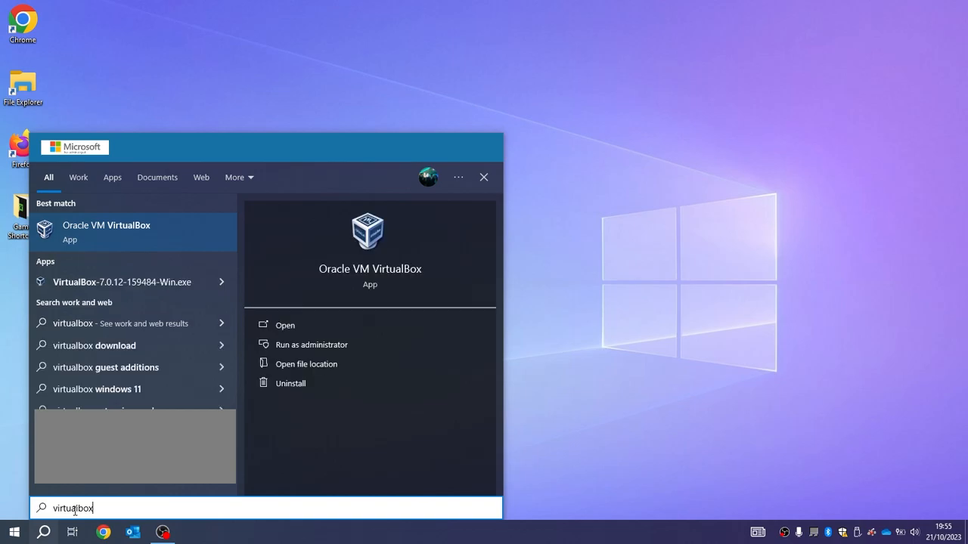
pyautogui.press('Return')
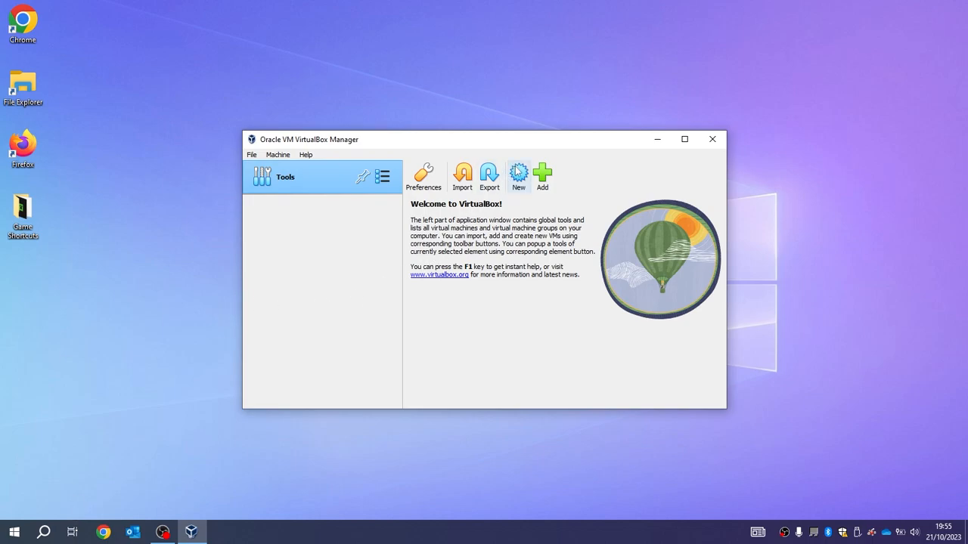
# Set up a new virtual machine named Edubuntu using C:\ISO\edubuntu-23.10-desktop-amd64.iso, with unattended installation skipped
pyautogui.click(519, 176)
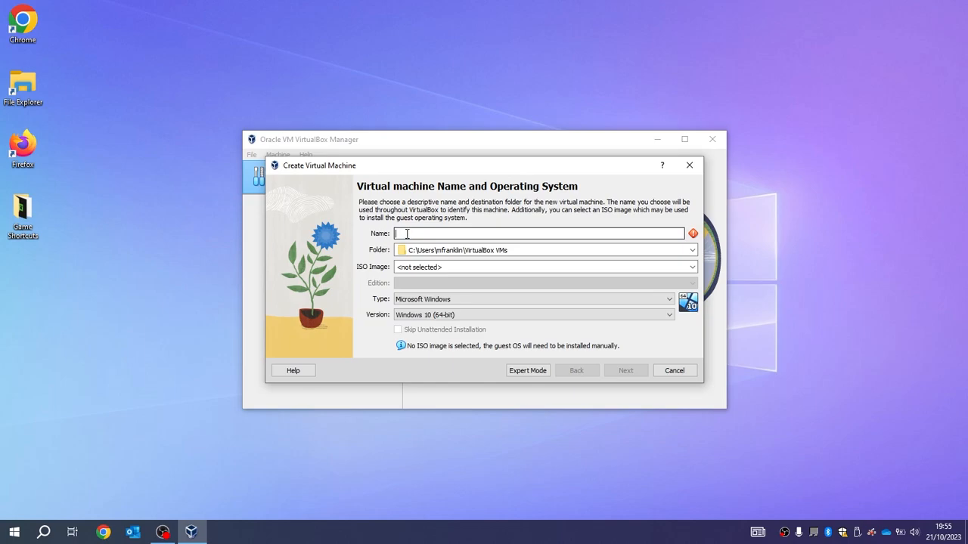
pyautogui.write('Edubuntu')
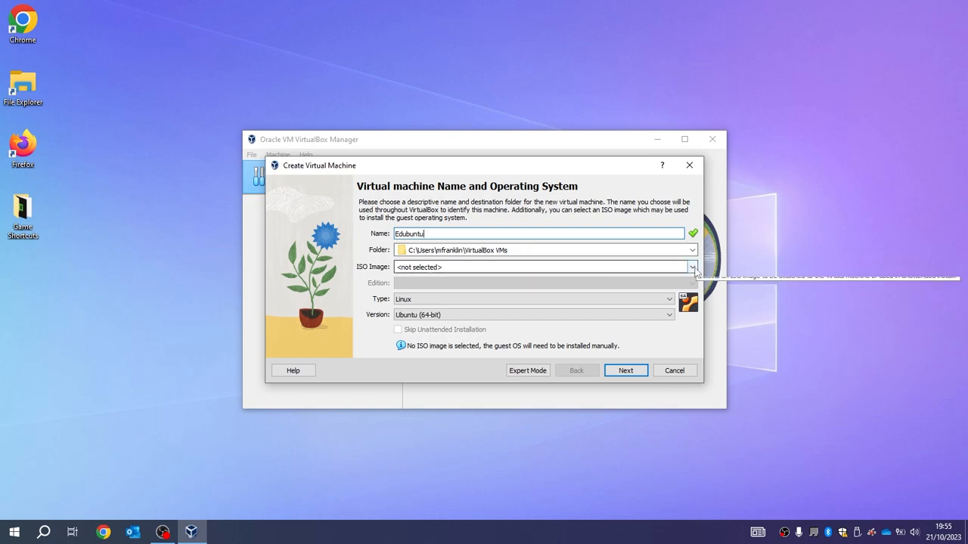
pyautogui.click(691, 267)
pyautogui.click(408, 289)
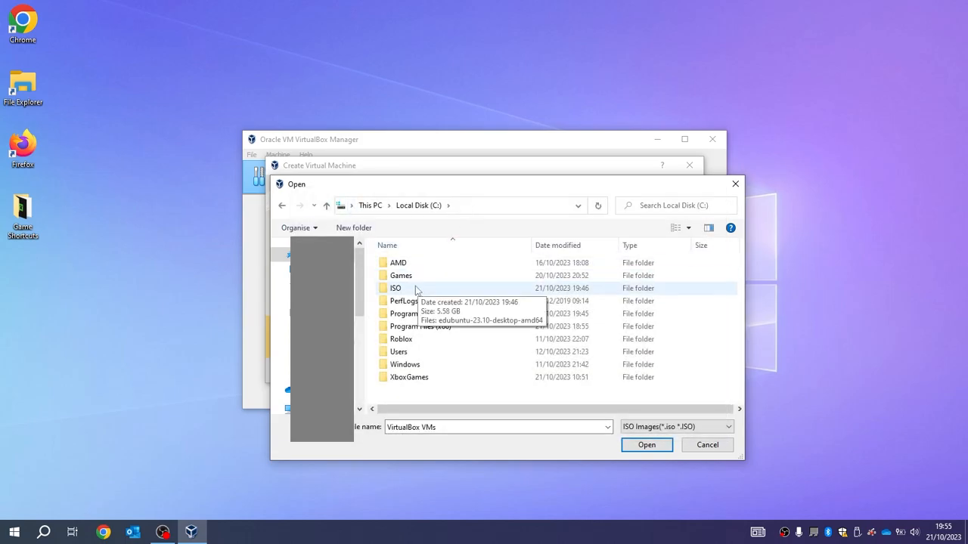
pyautogui.doubleClick(415, 288)
pyautogui.doubleClick(410, 270)
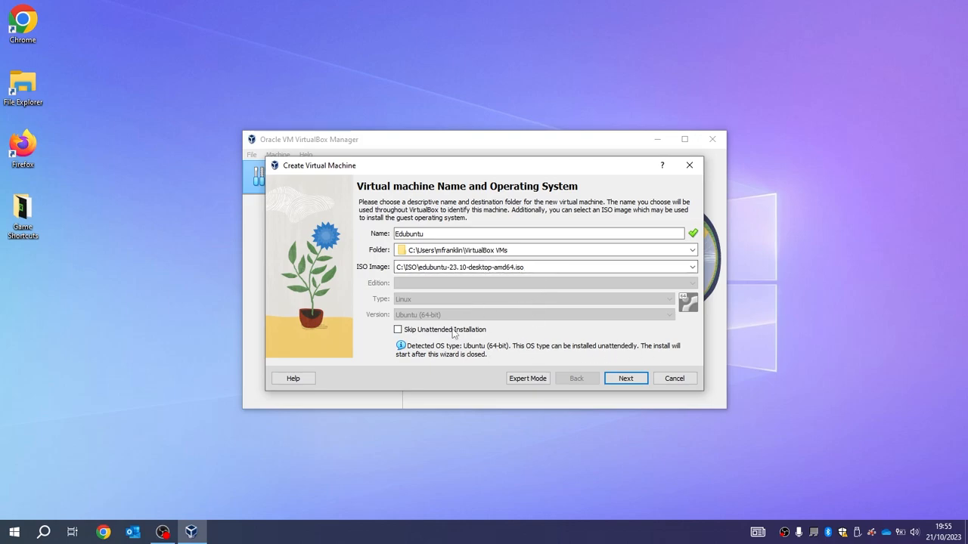
pyautogui.click(415, 332)
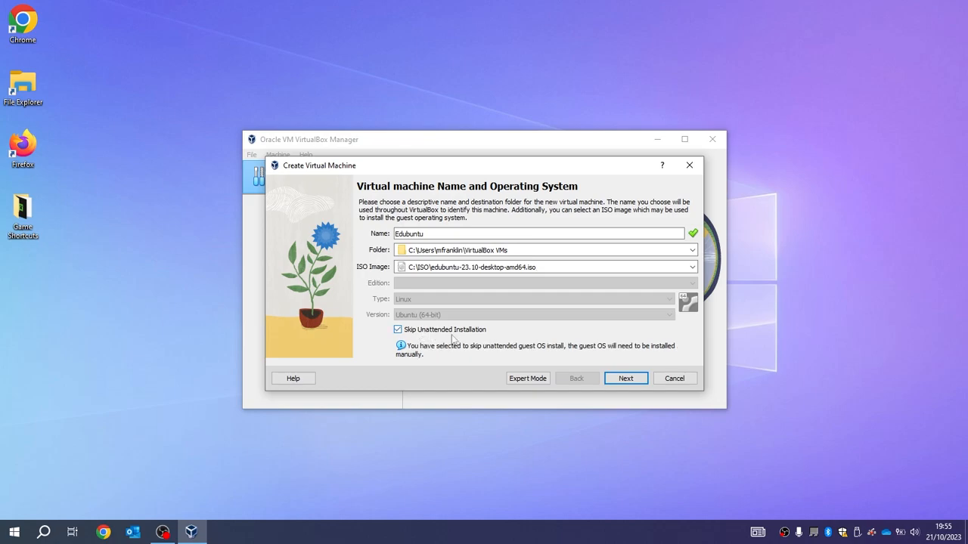
pyautogui.click(627, 379)
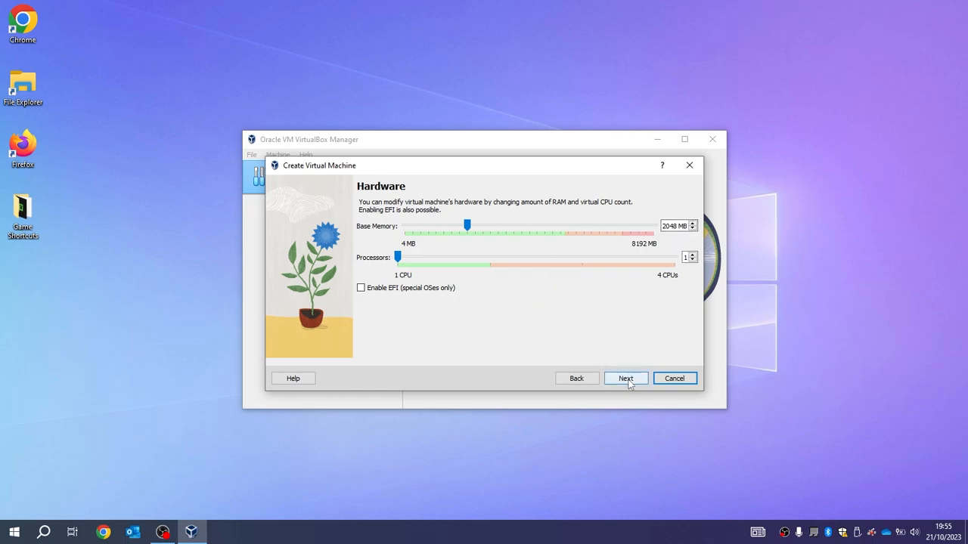
# Finish creating the virtual machine with 2048 MB base memory, 1 processor and a new 25 GB virtual hard disk
pyautogui.click(627, 384)
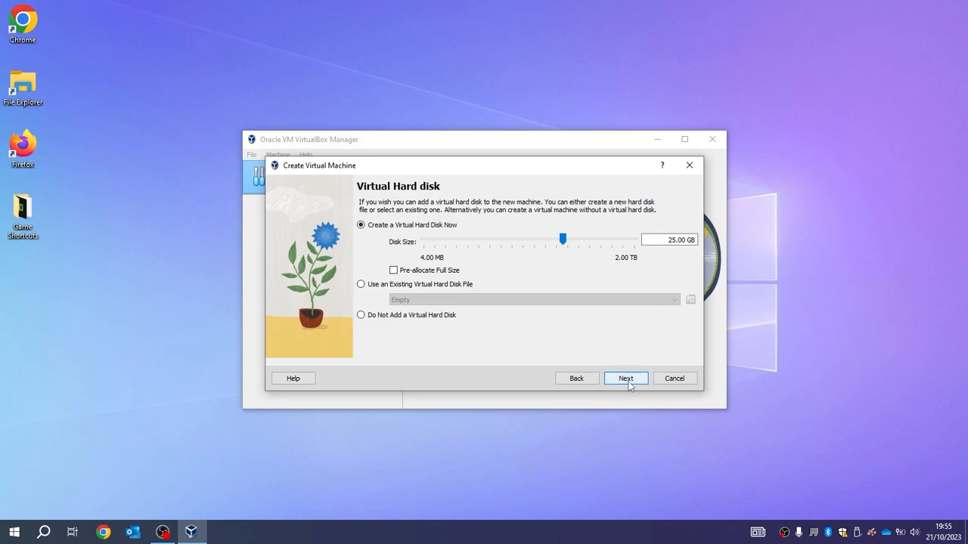
pyautogui.click(628, 380)
pyautogui.click(626, 381)
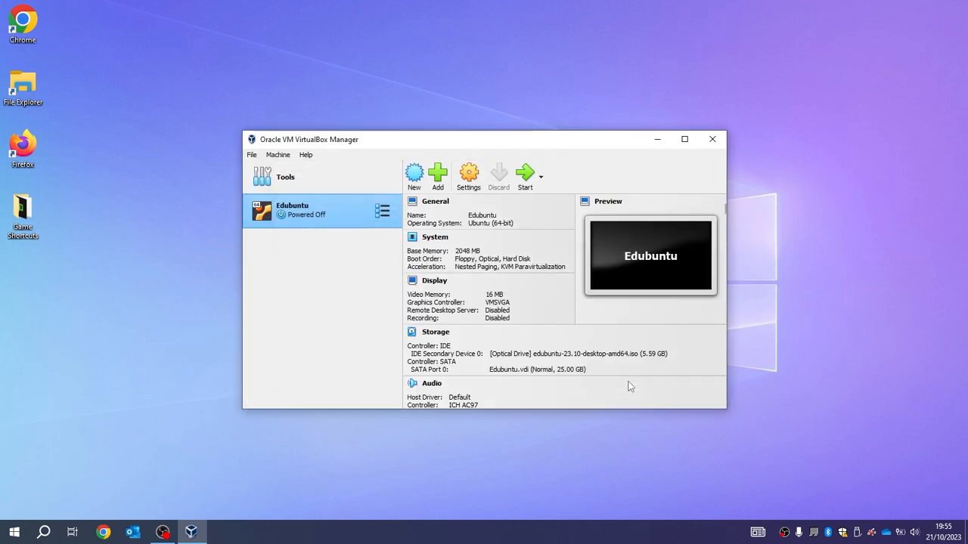
# Start the Edubuntu virtual machine, allow it to capture the mouse, and boot the Try or Install Edubuntu entry
pyautogui.click(525, 176)
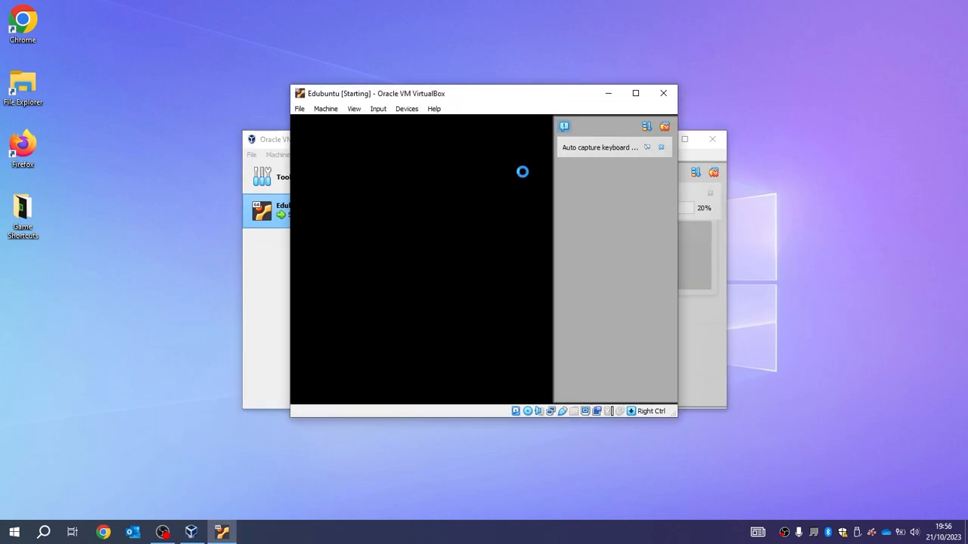
pyautogui.click(664, 126)
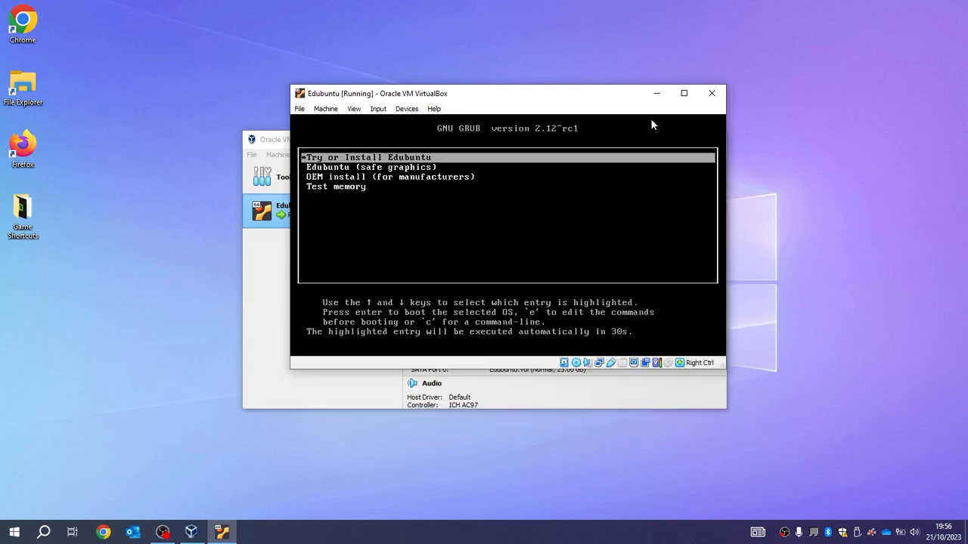
pyautogui.moveTo(458, 99); pyautogui.dragTo(423, 124)
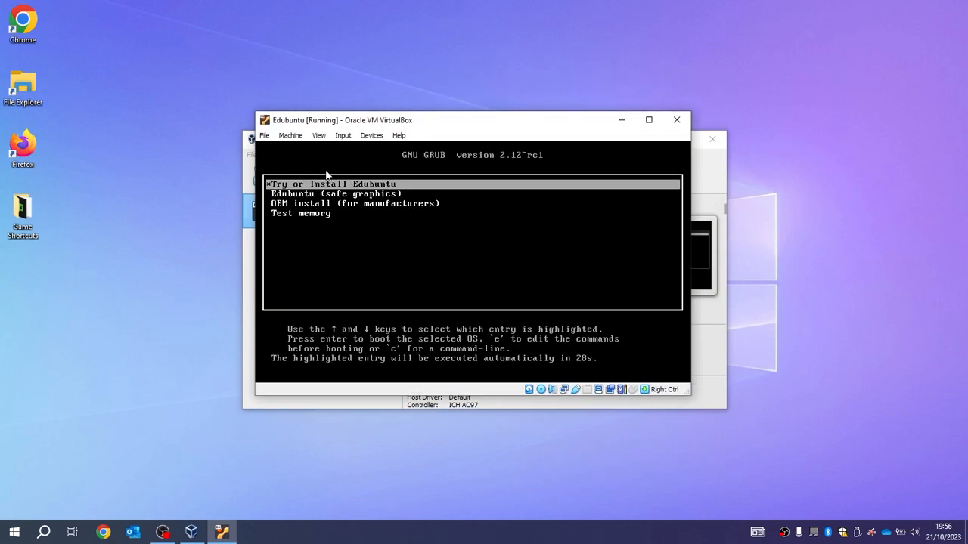
pyautogui.click(330, 184)
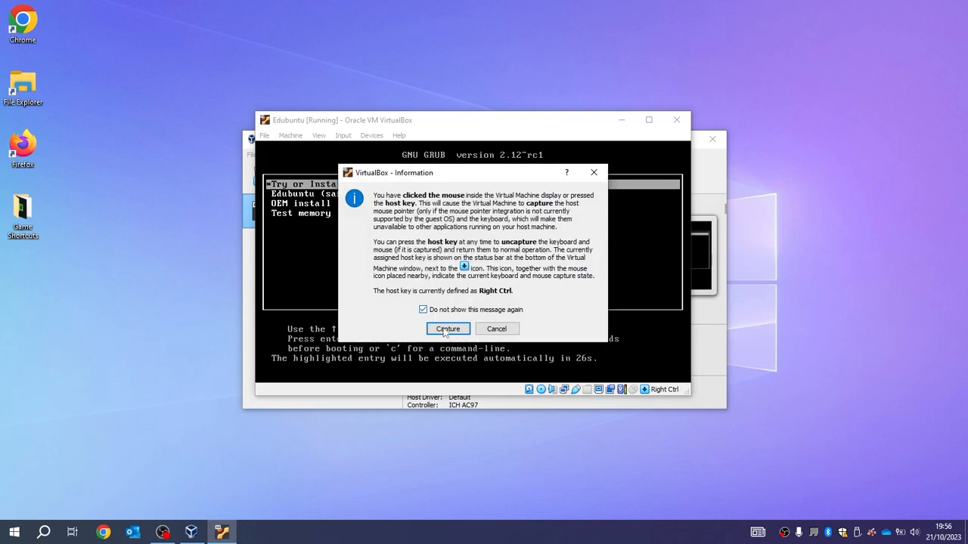
pyautogui.click(448, 328)
pyautogui.press('Return')
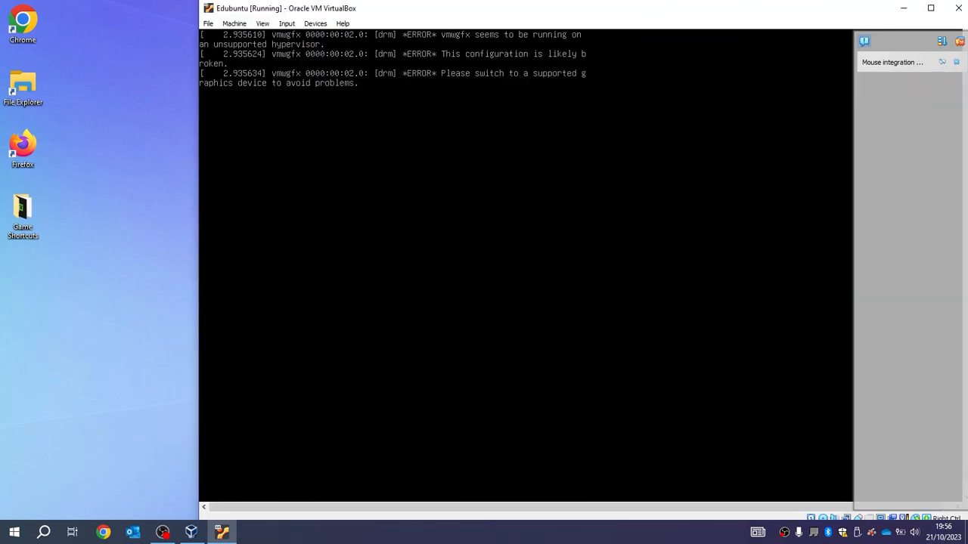
# Reposition the running virtual machine's window on the desktop and dismiss its notifications
pyautogui.moveTo(798, 12); pyautogui.dragTo(732, 15)
pyautogui.click(885, 50)
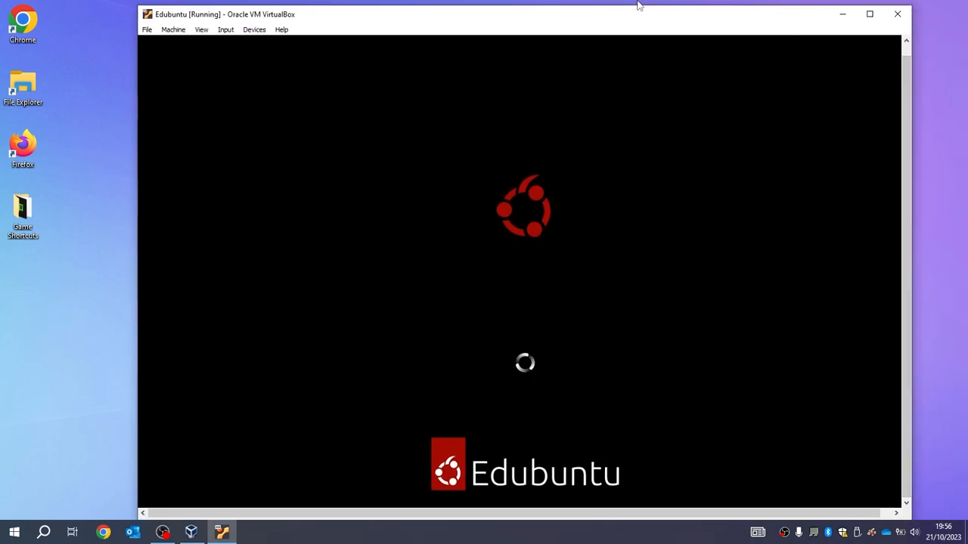
pyautogui.moveTo(637, 19); pyautogui.dragTo(628, 17)
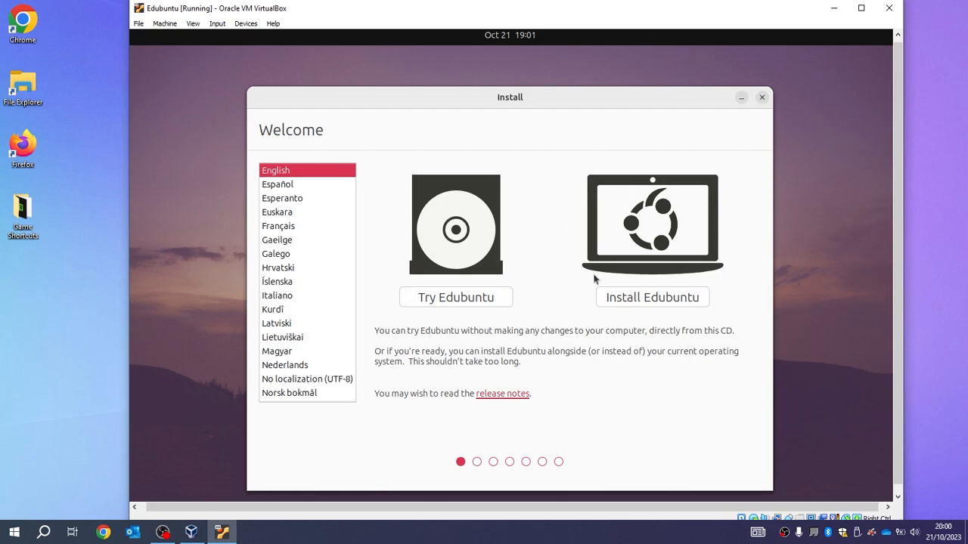
# Begin installing Edubuntu with the English (UK) keyboard layout and continue past the updates and other software options
pyautogui.click(650, 295)
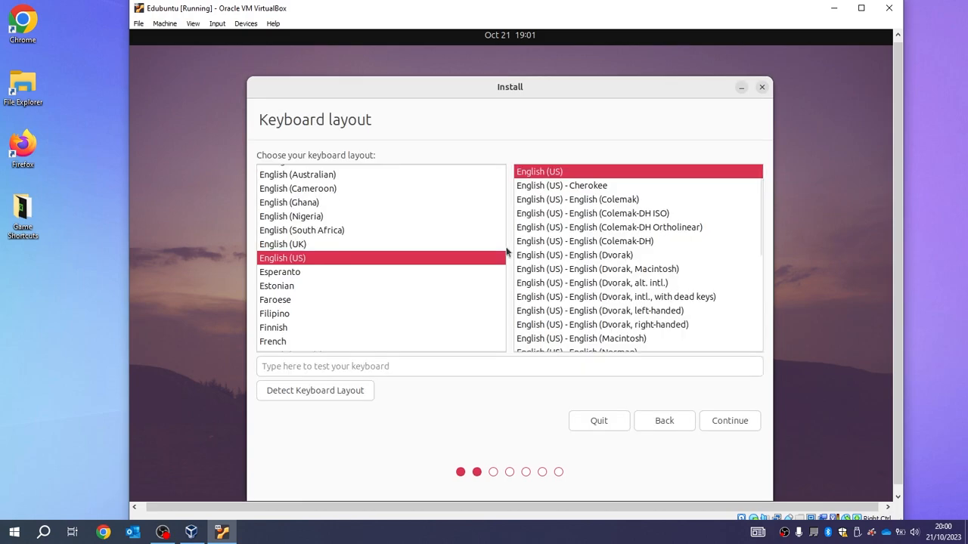
pyautogui.click(283, 245)
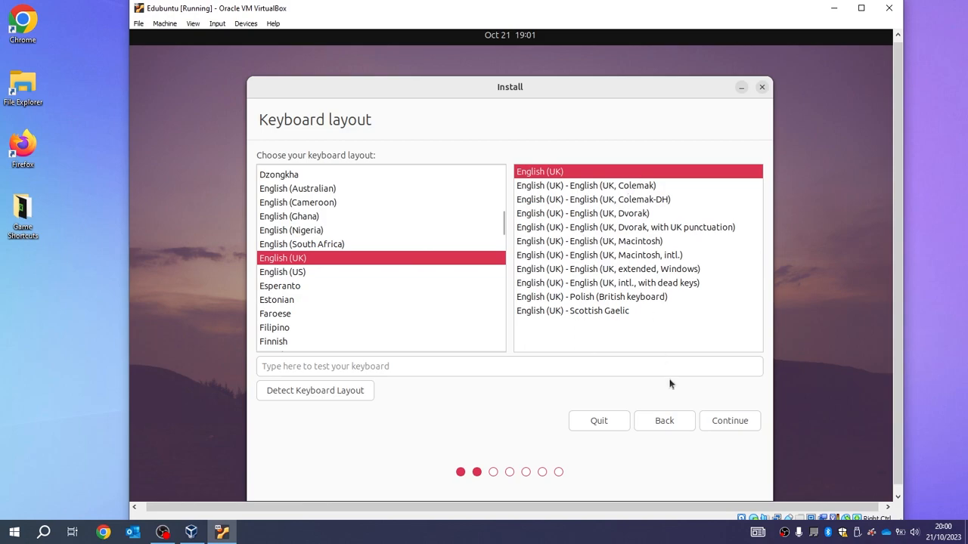
pyautogui.click(727, 421)
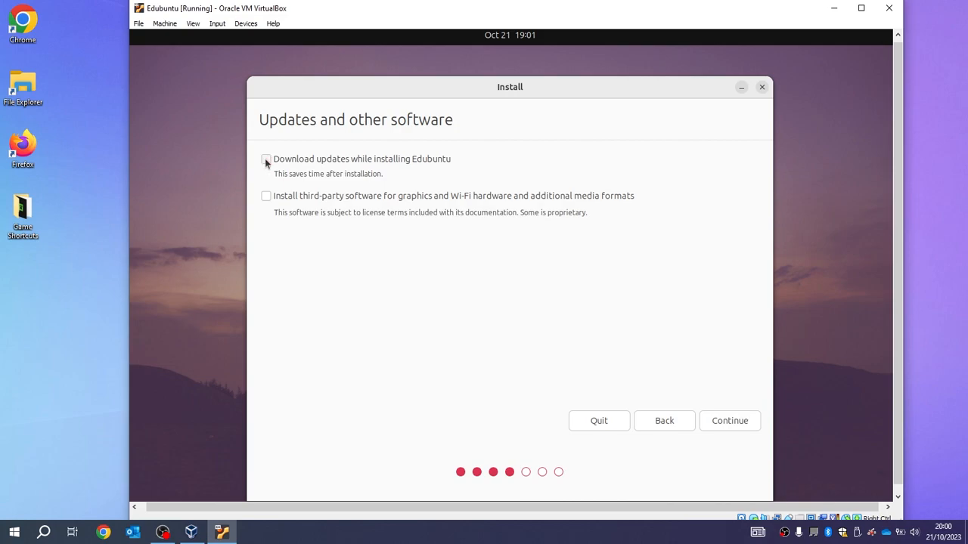
pyautogui.click(728, 423)
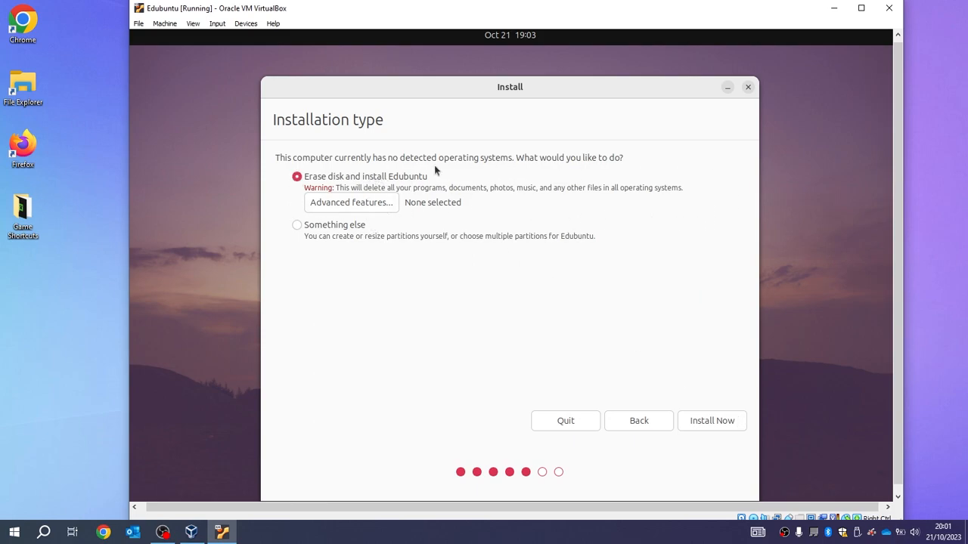
# Choose to erase the disk and install Edubuntu, writing the partition changes, and accept London as the location
pyautogui.moveTo(337, 187); pyautogui.dragTo(665, 189)
pyautogui.click(635, 265)
pyautogui.click(708, 419)
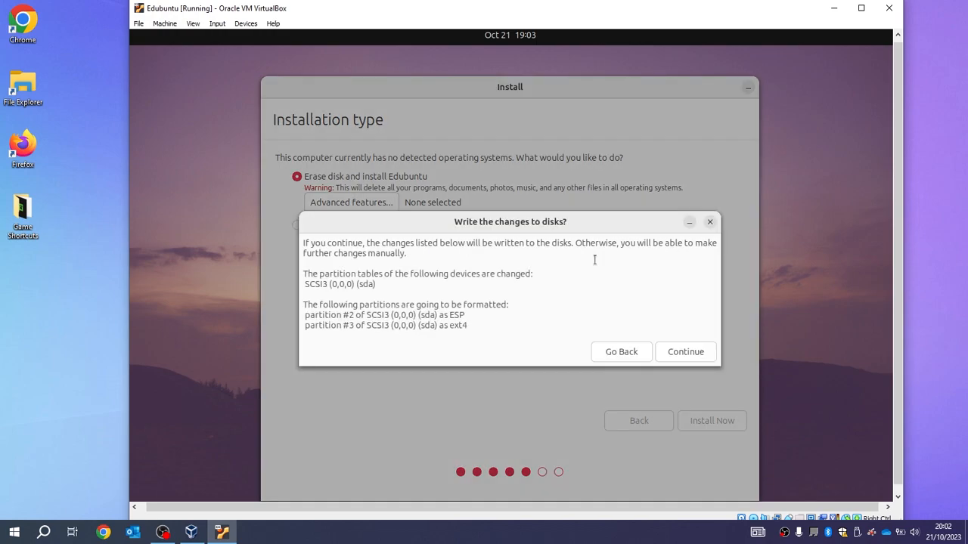
pyautogui.click(686, 352)
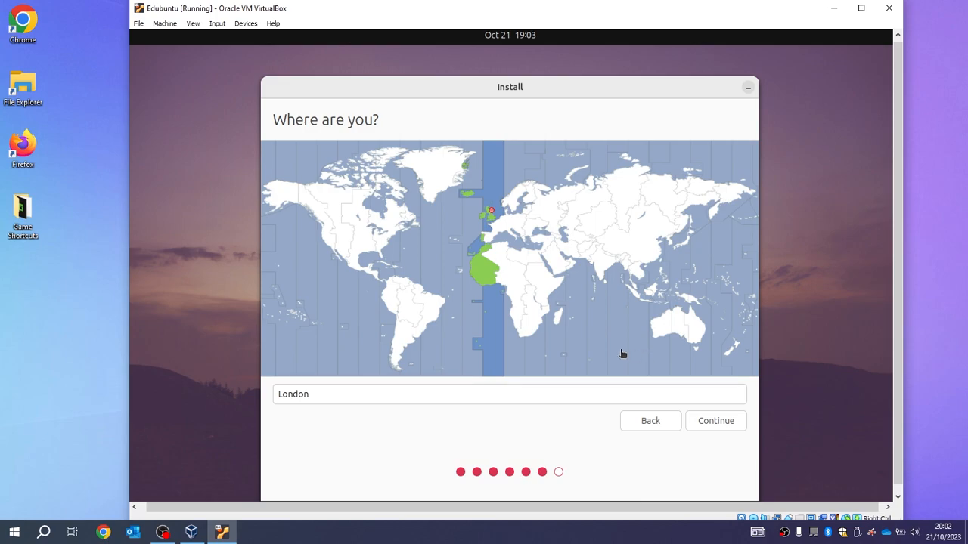
pyautogui.click(717, 421)
# Create the VM Test user account with a confirmed account password, and restart once the installation is complete
pyautogui.write('VM Test')
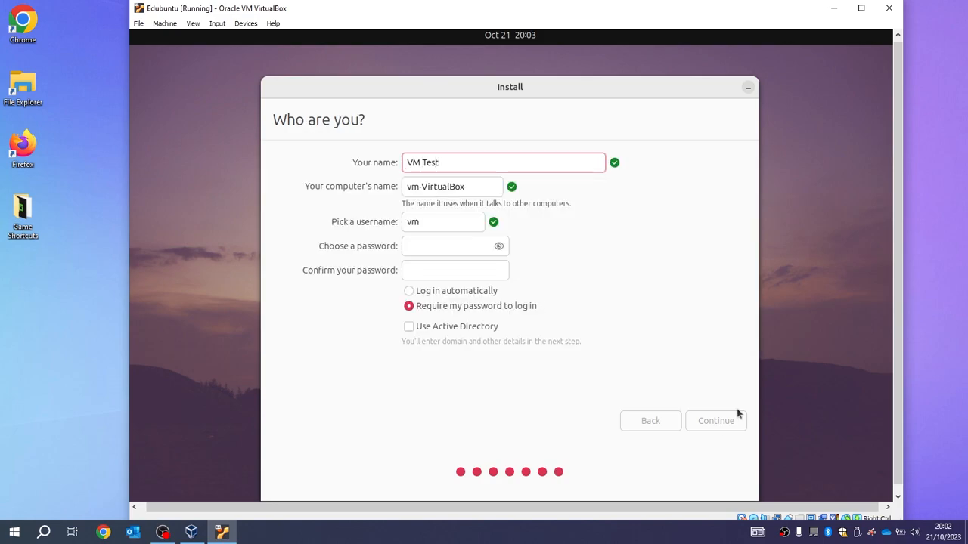
pyautogui.click(424, 250)
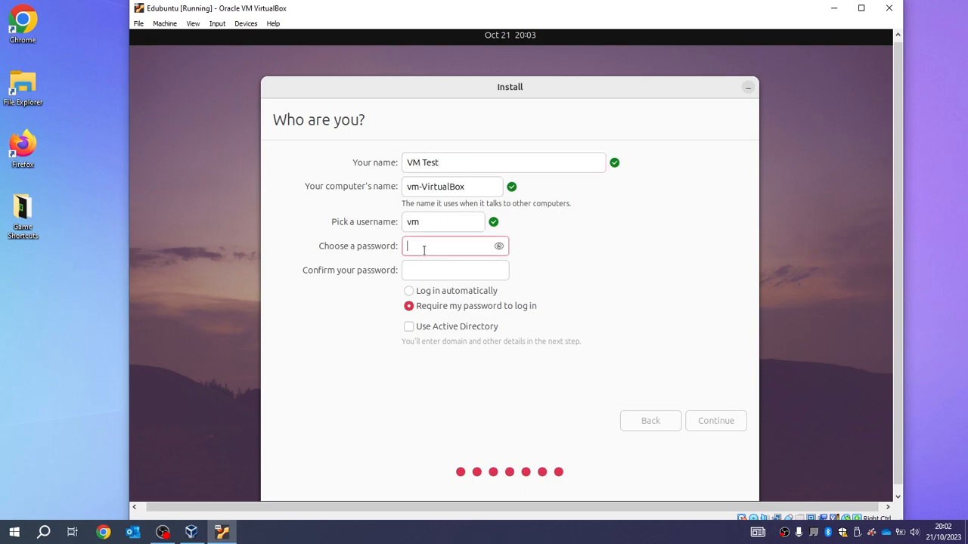
pyautogui.write('•••')
pyautogui.click(426, 269)
pyautogui.write('•••')
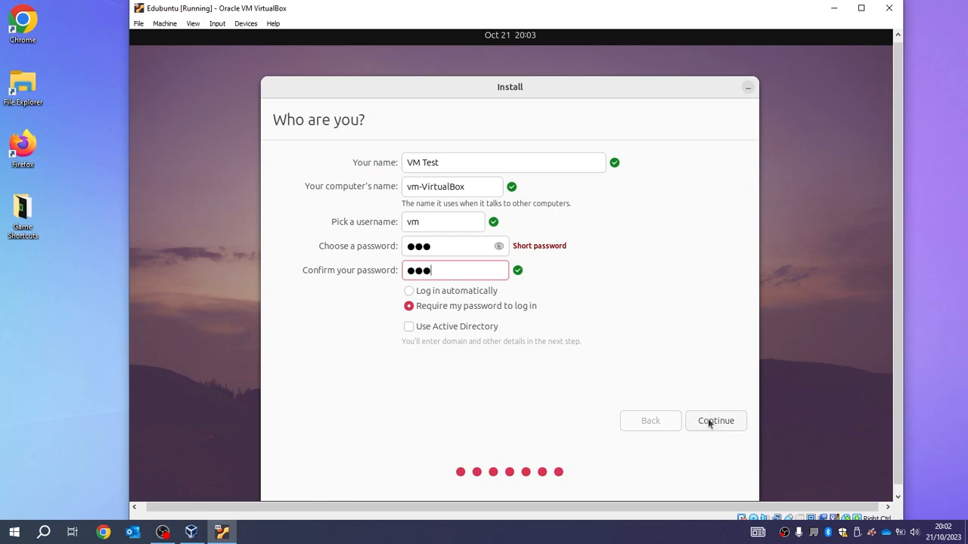
pyautogui.click(717, 422)
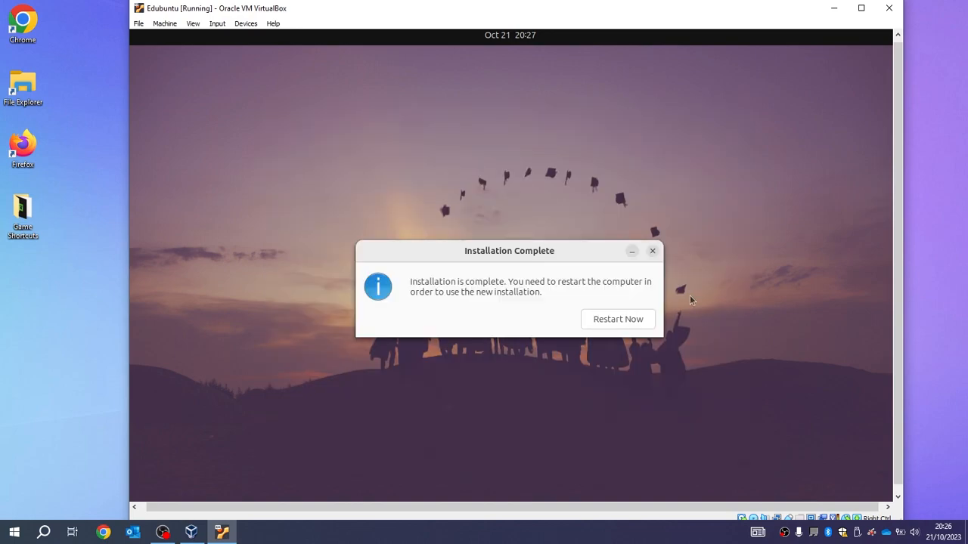
pyautogui.click(620, 318)
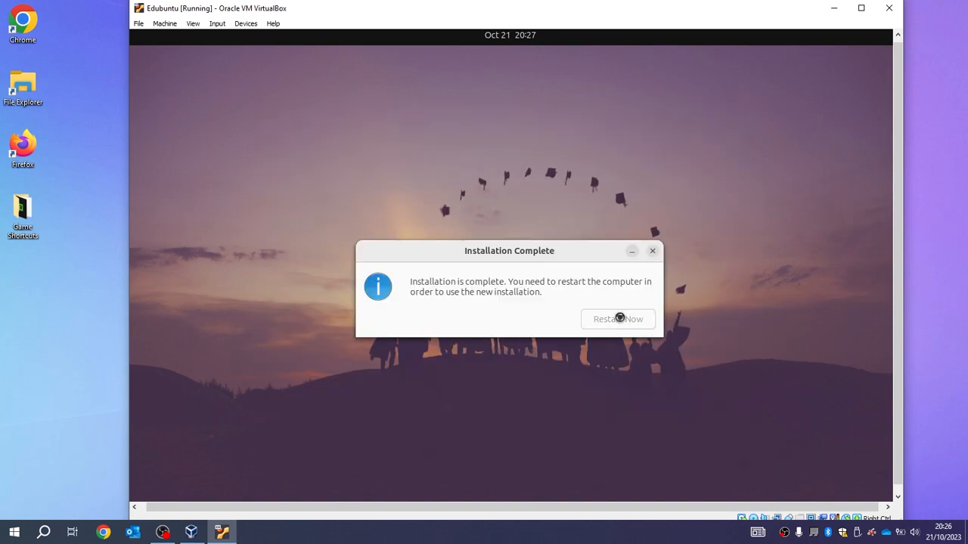